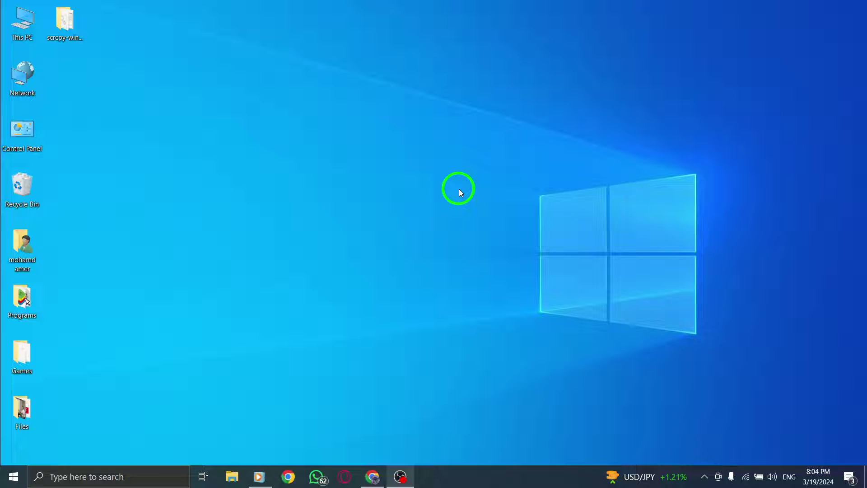
Launch Chrome with X from the taskbar and go to the Messages inbox
left_click(373, 476)
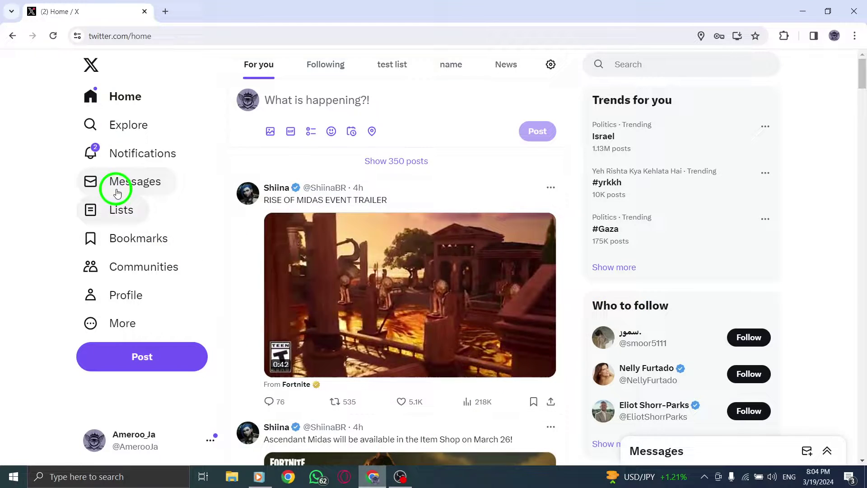
left_click(134, 182)
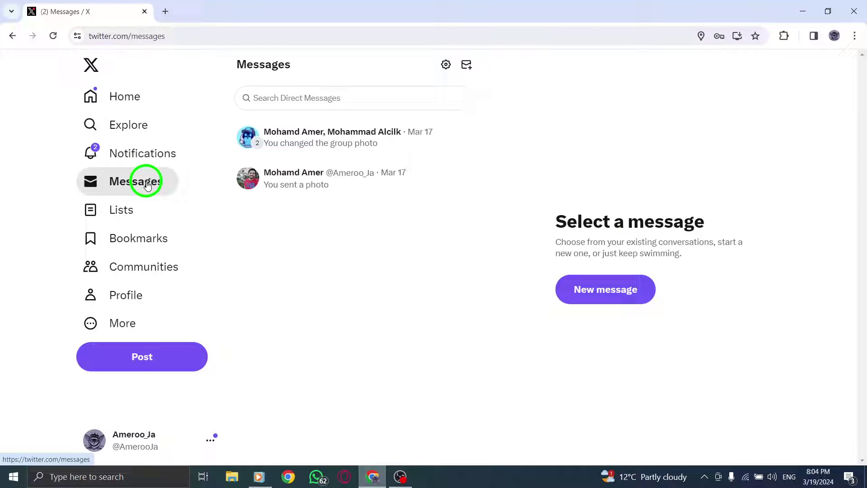
left_click(291, 177)
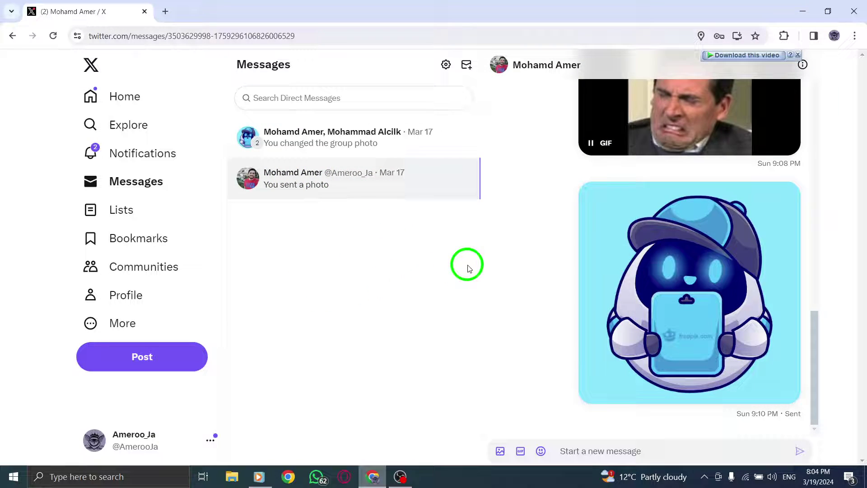
scroll(610, 244, "up", 10)
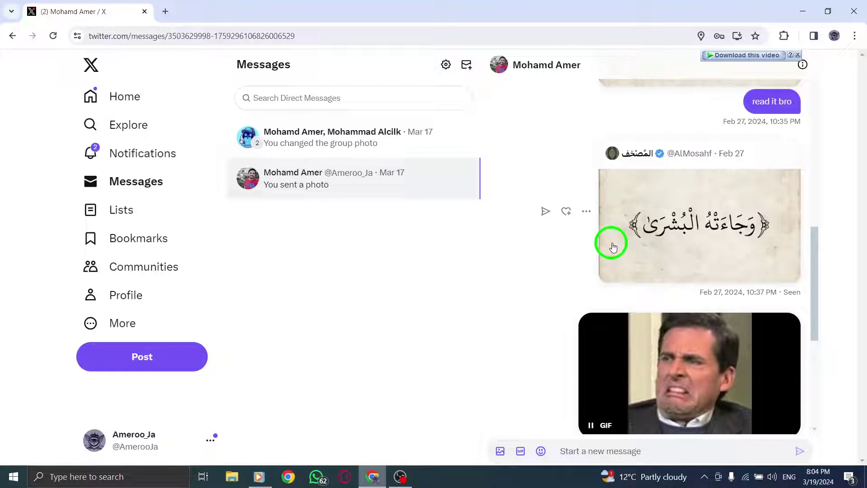
scroll(613, 243, "up", 8)
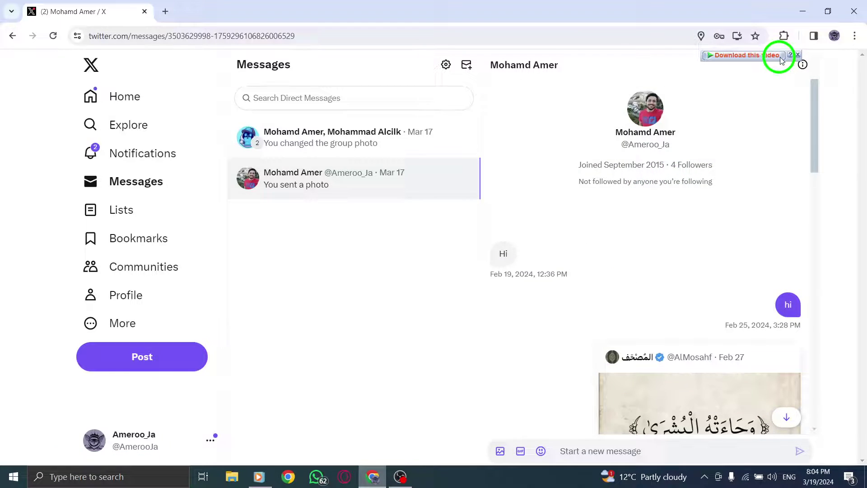
left_click(797, 56)
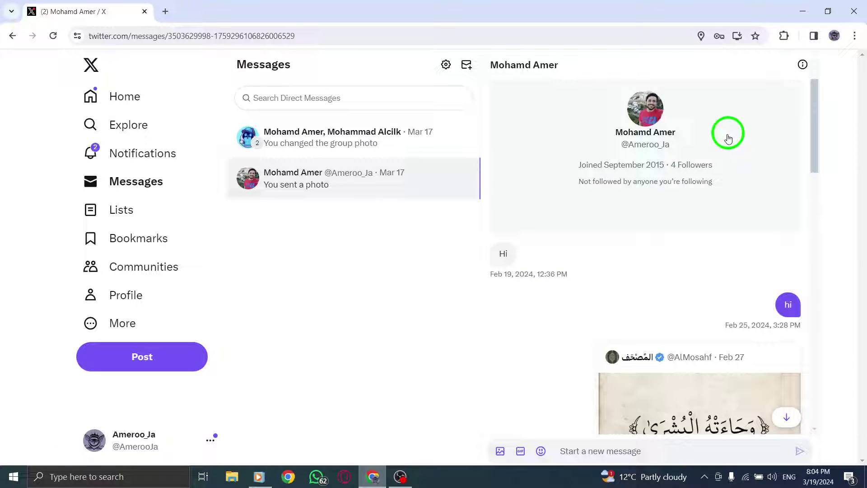
scroll(698, 157, "down", 10)
scroll(697, 162, "down", 10)
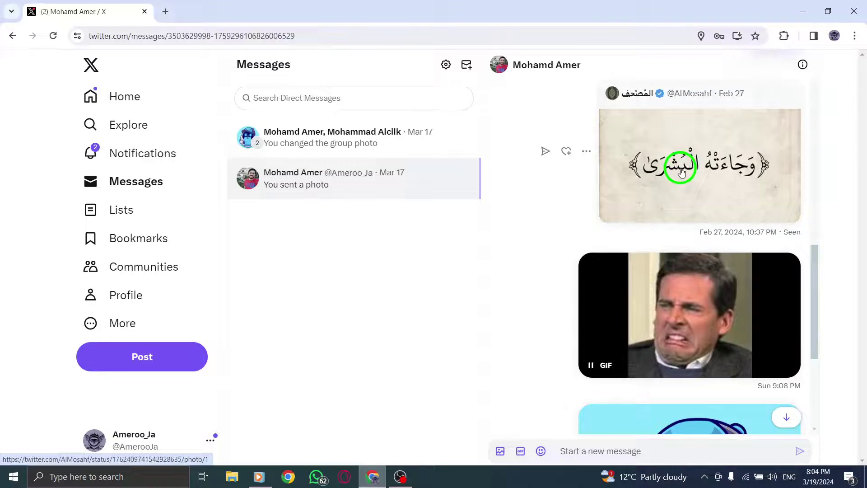
mouse_move(689, 292)
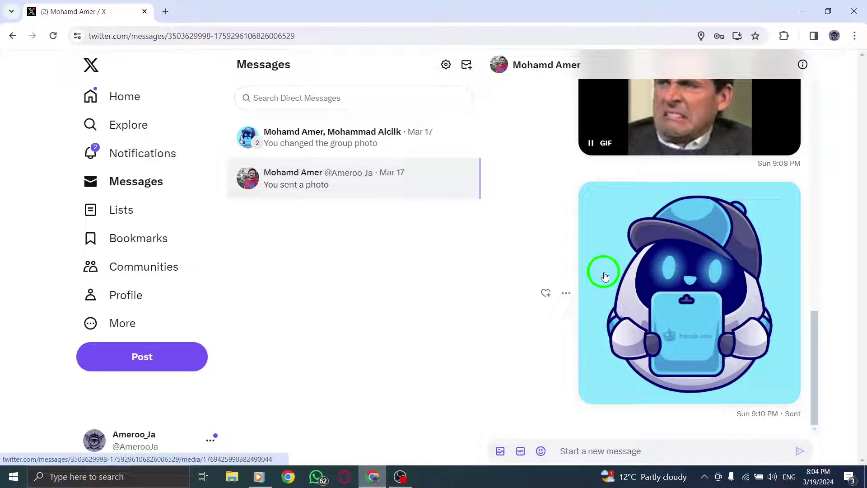
left_click(802, 64)
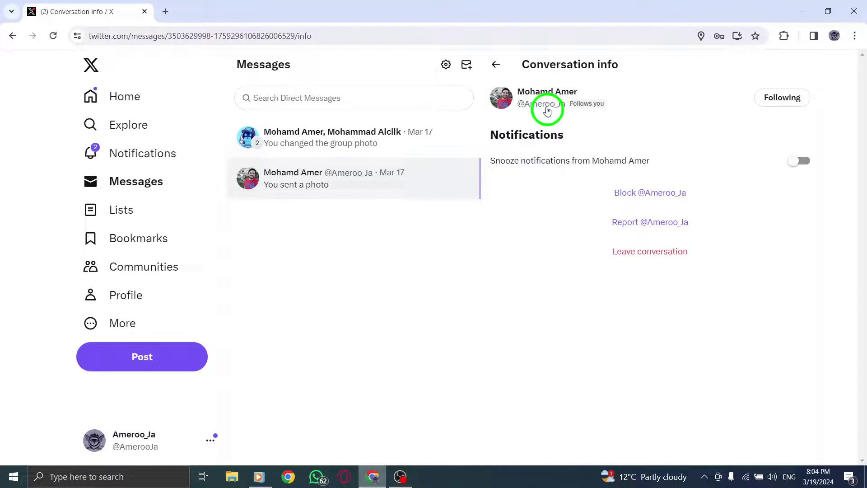
left_click(496, 64)
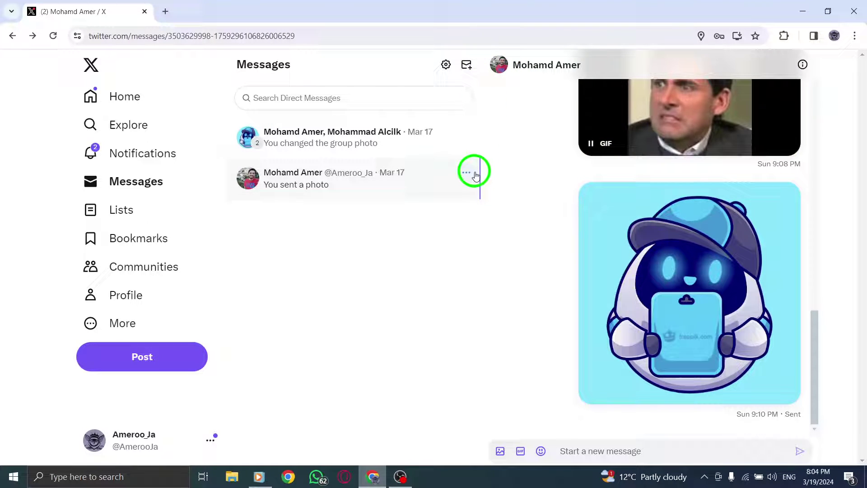
left_click(470, 174)
left_click(443, 317)
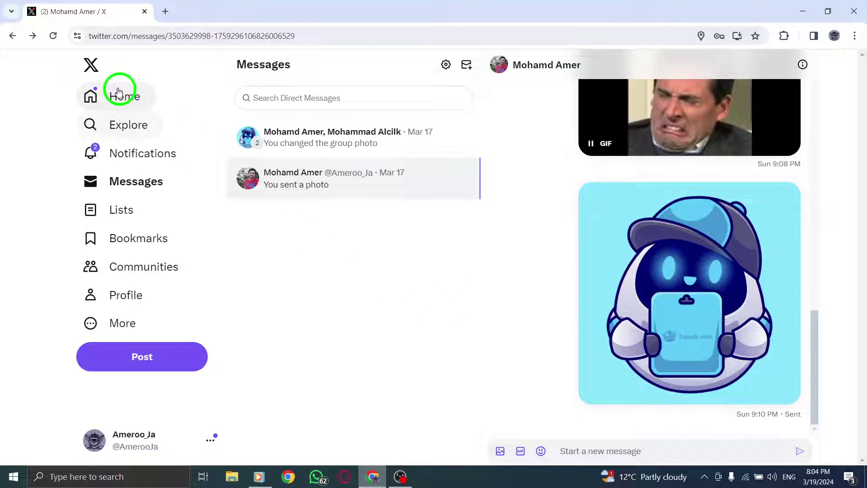
Review Chrome's site permissions for twitter.com, then return to the Home timeline
left_click(78, 36)
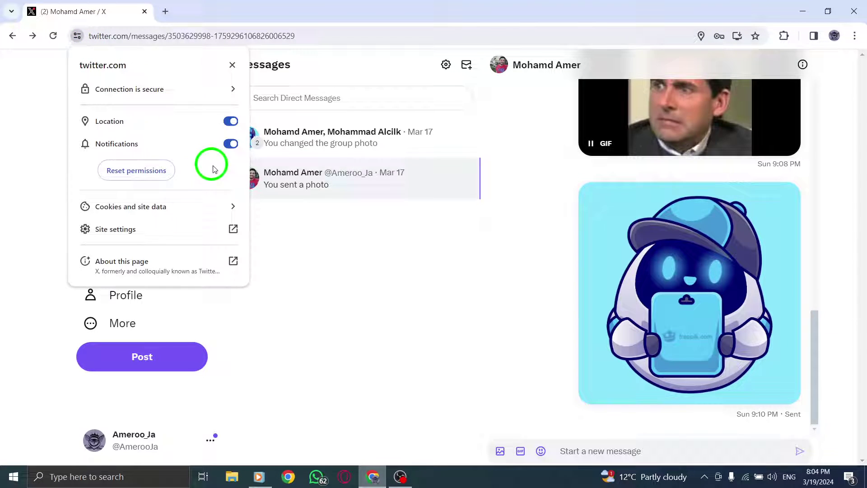
left_click(285, 311)
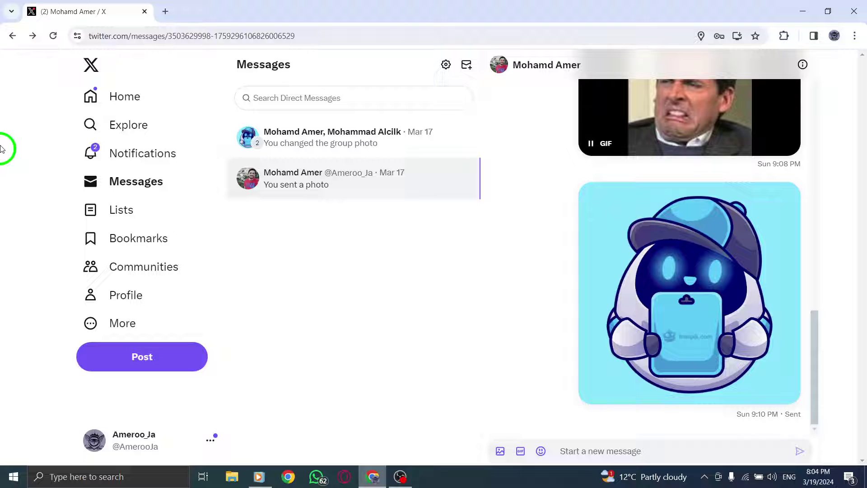
left_click(102, 97)
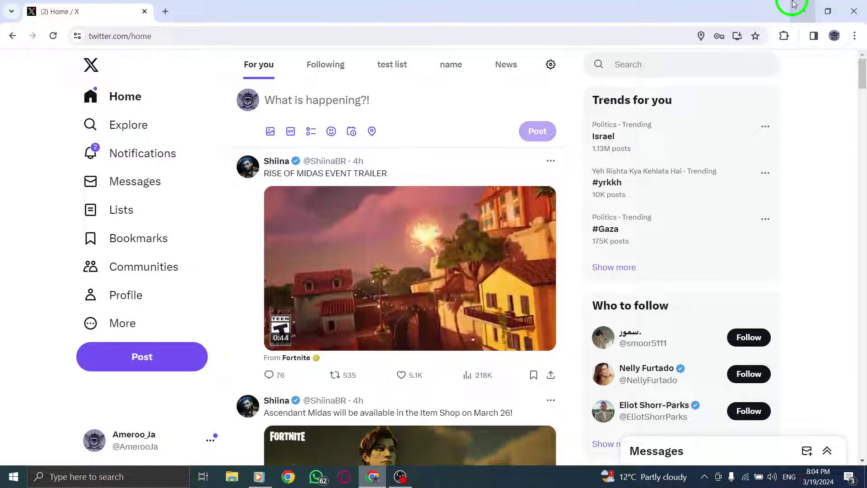
Minimize Chrome and refresh the Windows desktop from its right-click menu
left_click(802, 10)
right_click(155, 183)
left_click(224, 219)
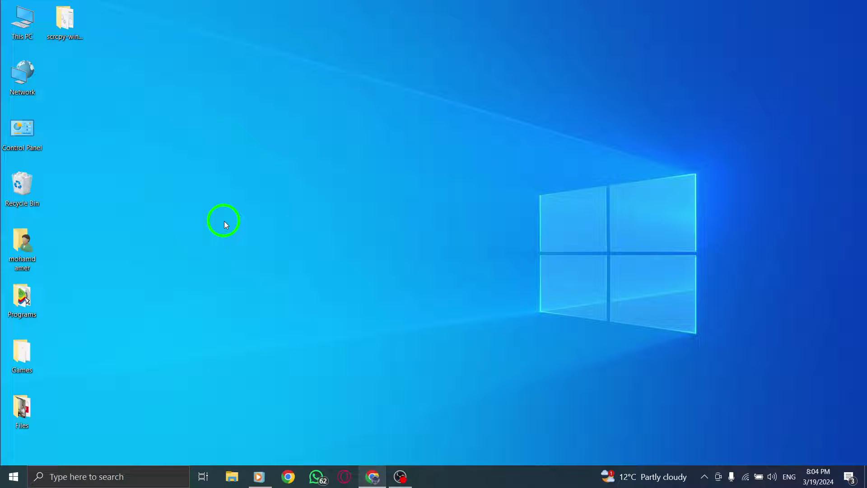